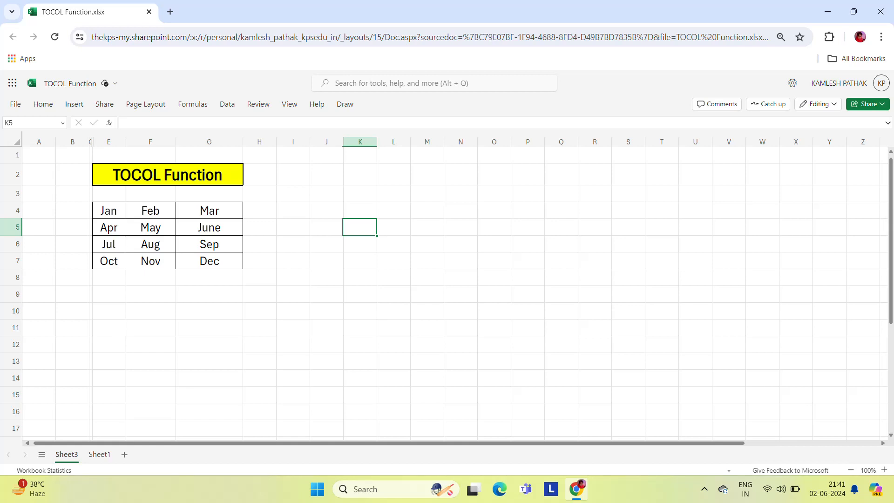
Step: Enter =TOCOL(E4:G7) in cell J4 to stack the month table into a single column
{"action": "left_click", "coordinate": [131, 210]}
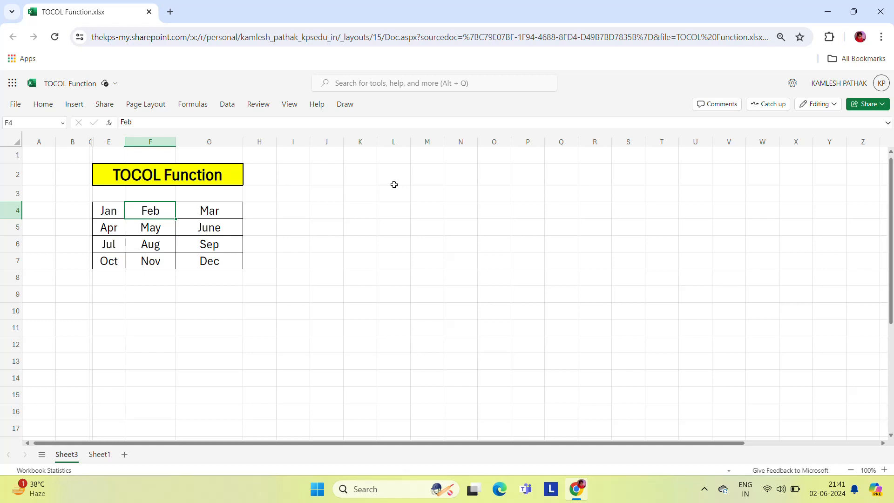
{"action": "left_click", "coordinate": [331, 206]}
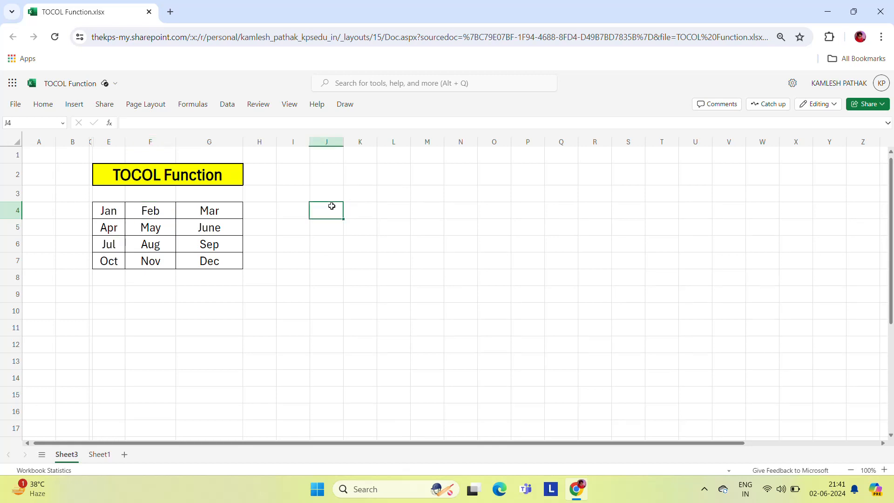
{"action": "type", "text": "=to"}
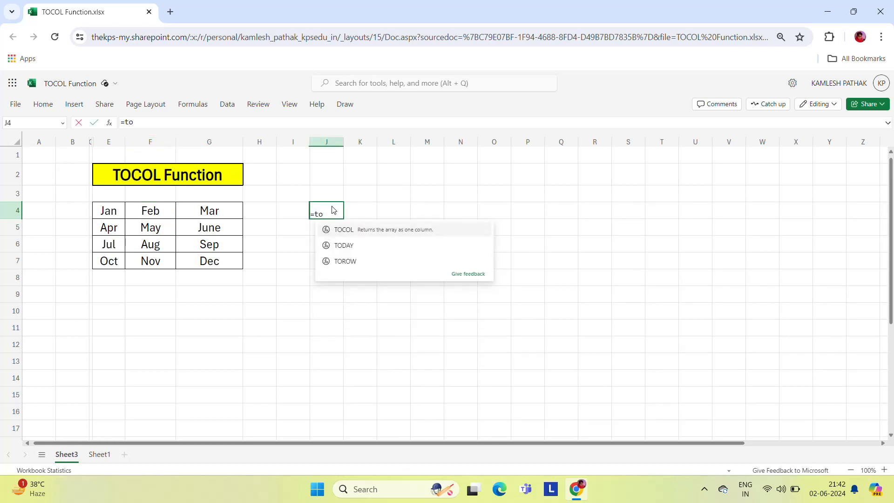
{"action": "key", "text": "Tab"}
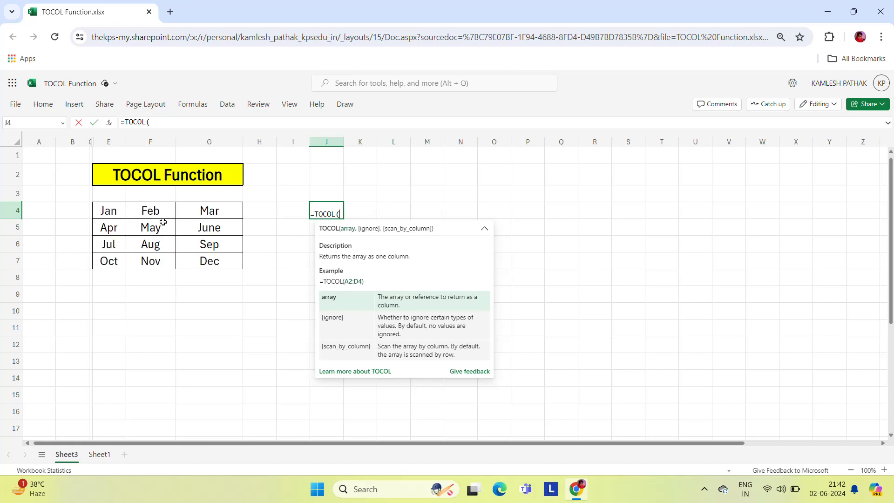
{"action": "left_click", "coordinate": [116, 213]}
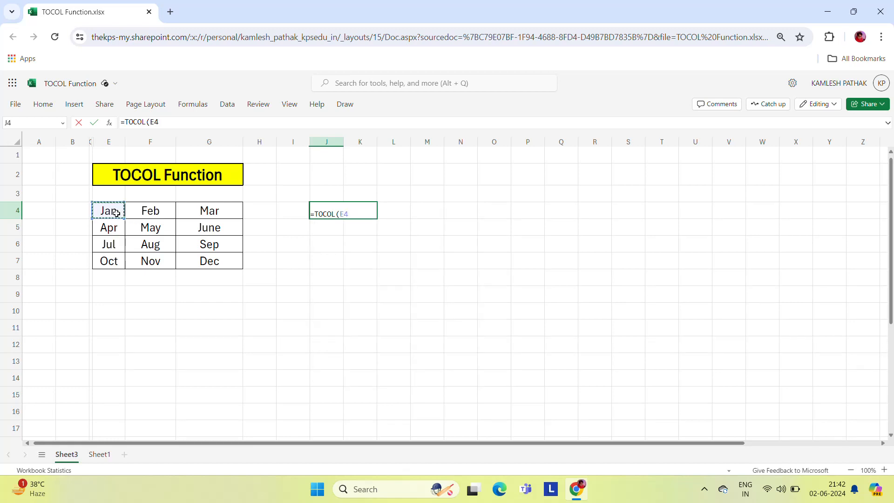
{"action": "key", "text": "shift+Right"}
{"action": "key", "text": "shift+Right"}
{"action": "key", "text": "shift+Down"}
{"action": "key", "text": "shift+Down"}
{"action": "key", "text": "shift+Down"}
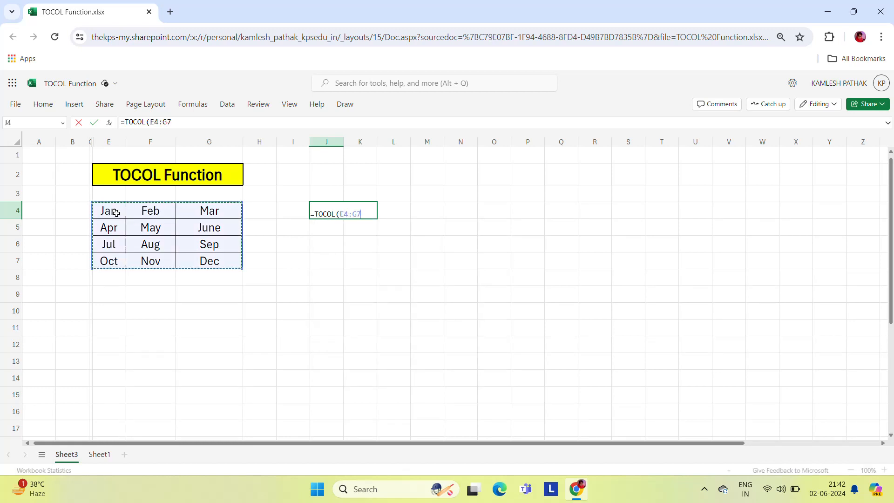
{"action": "key", "text": "Return"}
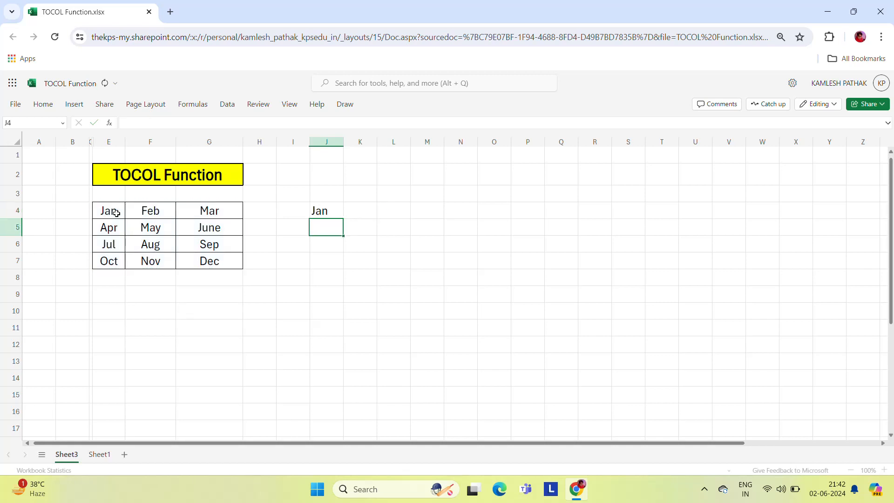
{"action": "key", "text": "Up"}
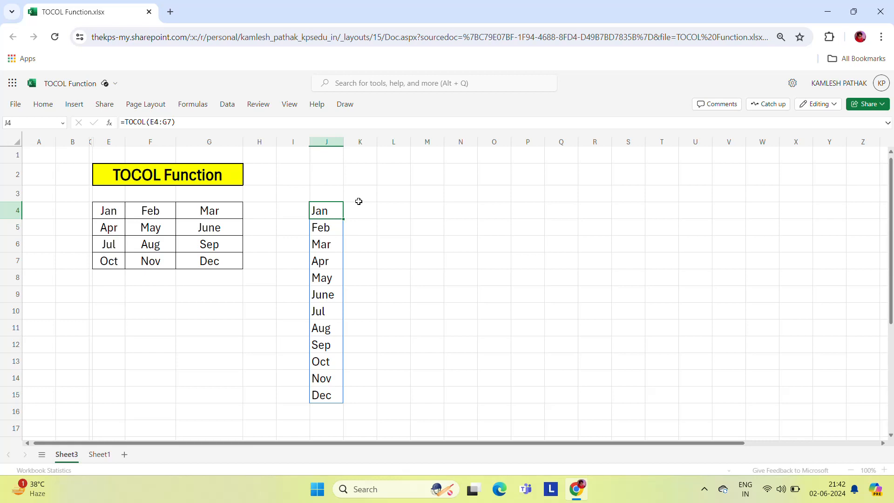
Step: Clear the entire contents of column J
{"action": "left_click", "coordinate": [323, 149]}
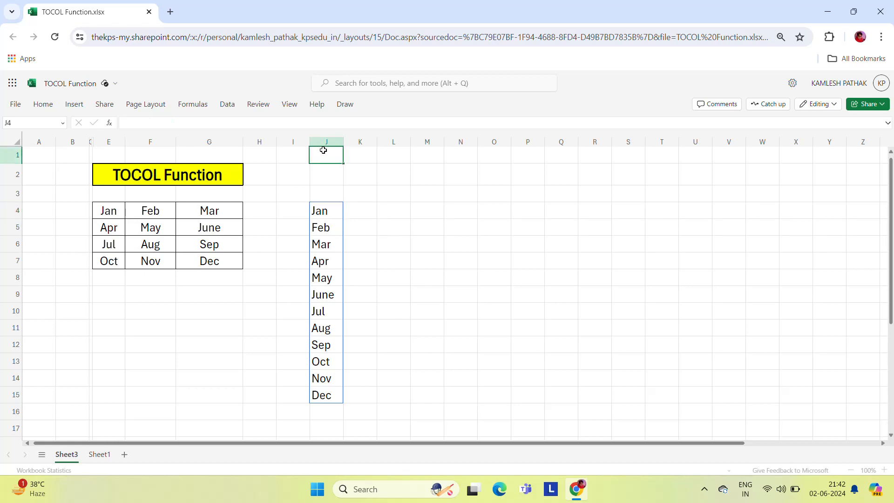
{"action": "left_click", "coordinate": [326, 140]}
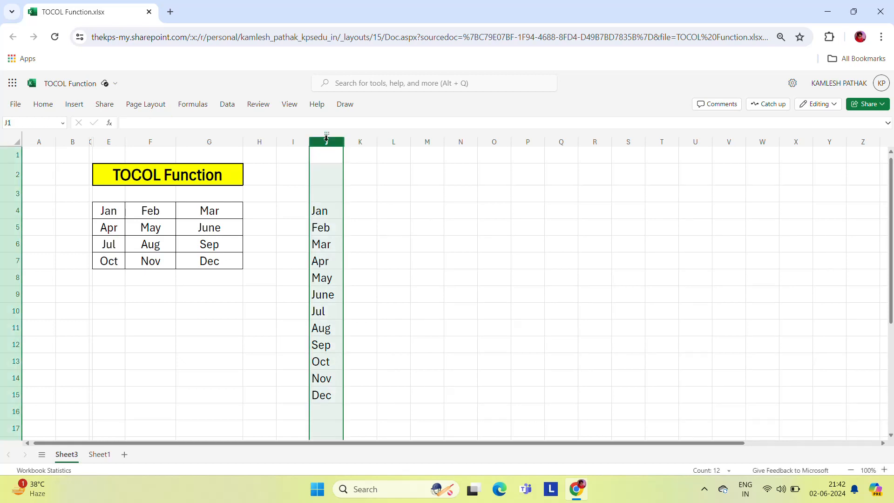
{"action": "key", "text": "Delete"}
Step: Clear the May entry in cell F5 of the month table
{"action": "left_click", "coordinate": [160, 229]}
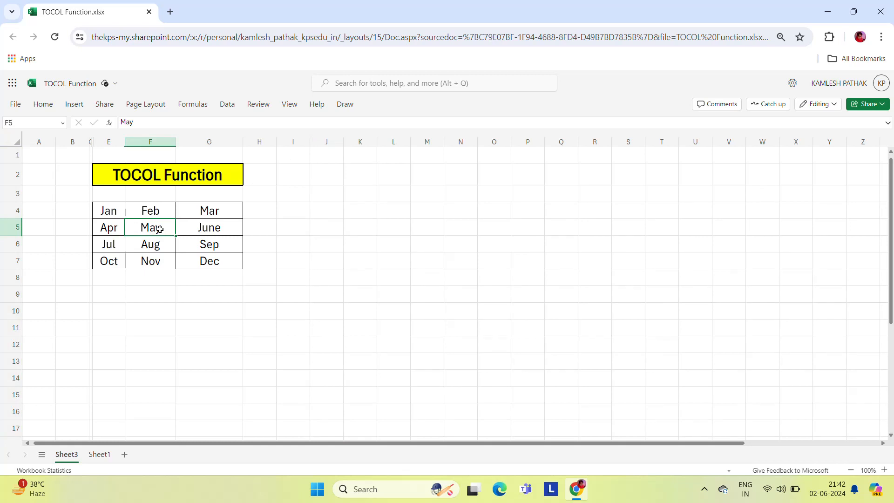
{"action": "key", "text": "Up"}
{"action": "key", "text": "Down"}
{"action": "key", "text": "Down"}
{"action": "key", "text": "Left"}
{"action": "key", "text": "Right"}
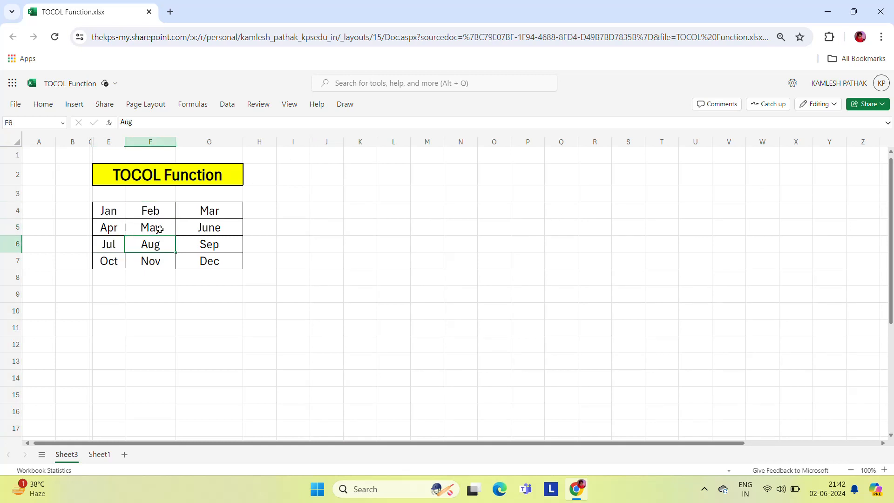
{"action": "key", "text": "Up"}
{"action": "key", "text": "Delete"}
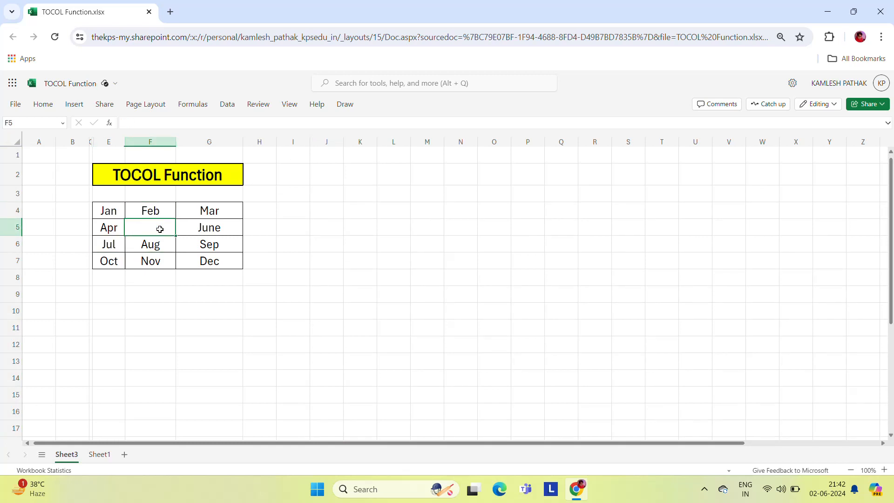
Step: Clear the Aug entry in F6 and the Oct entry in E7 of the month table
{"action": "key", "text": "Down"}
{"action": "key", "text": "Right"}
{"action": "key", "text": "Up"}
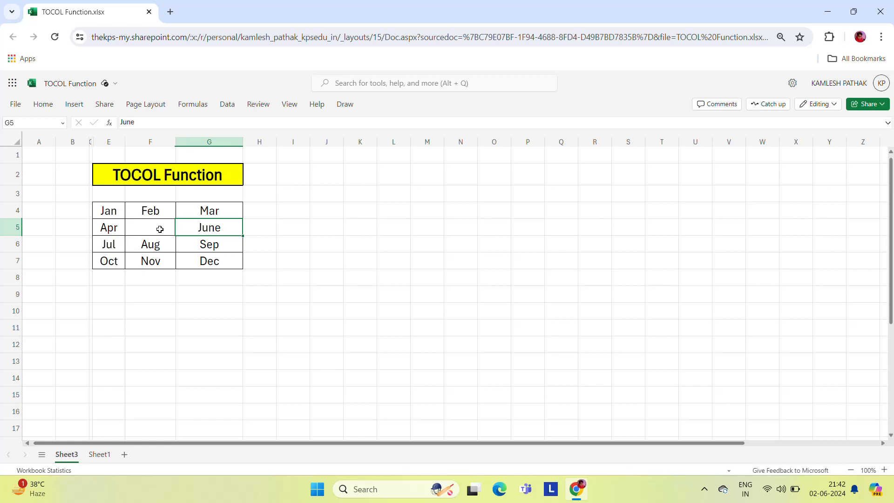
{"action": "key", "text": "Down"}
{"action": "key", "text": "Left"}
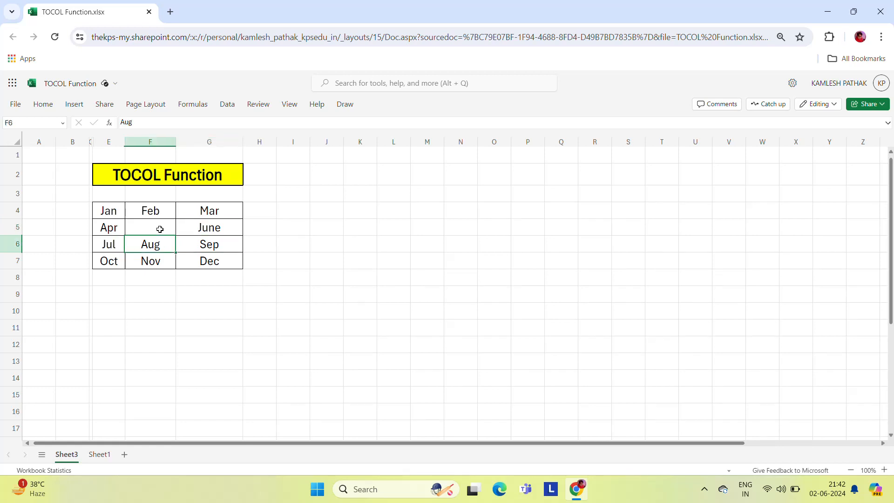
{"action": "key", "text": "Delete"}
{"action": "key", "text": "Left"}
{"action": "key", "text": "Down"}
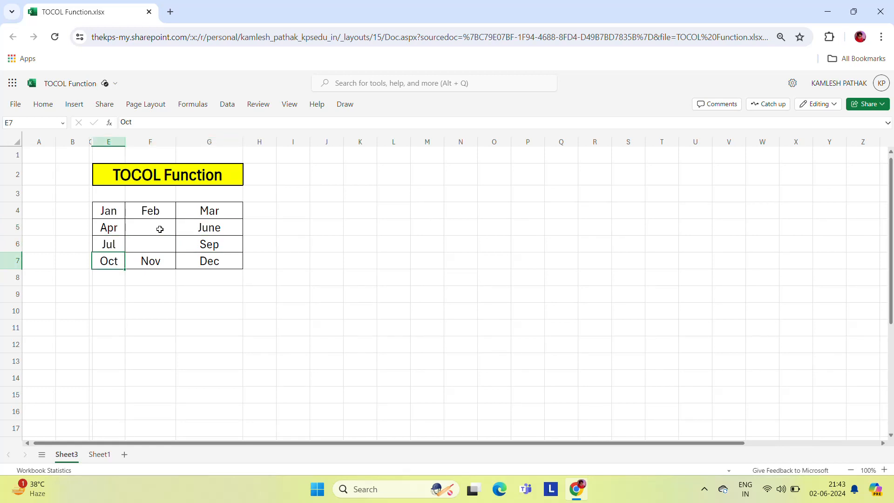
{"action": "key", "text": "Delete"}
Step: Clear the Mar entry in cell G4 of the month table
{"action": "key", "text": "Up"}
{"action": "key", "text": "Up"}
{"action": "key", "text": "Up"}
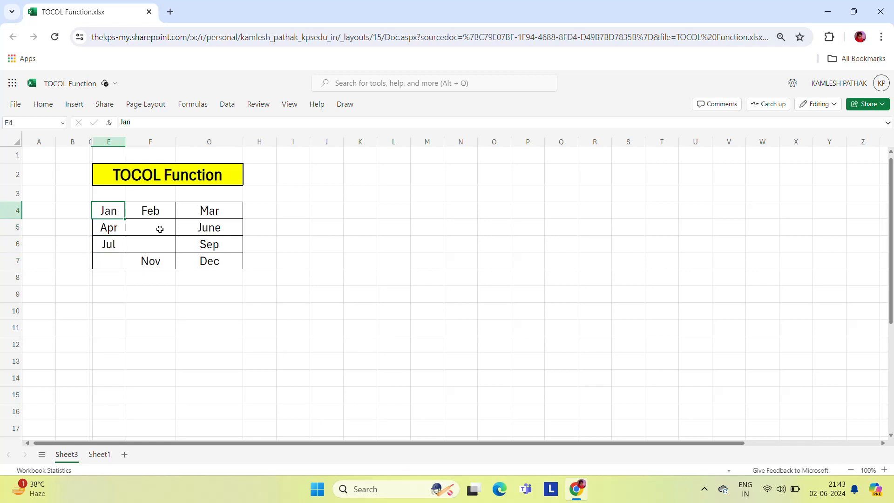
{"action": "key", "text": "Right"}
{"action": "key", "text": "Right"}
{"action": "key", "text": "Down"}
{"action": "key", "text": "Down"}
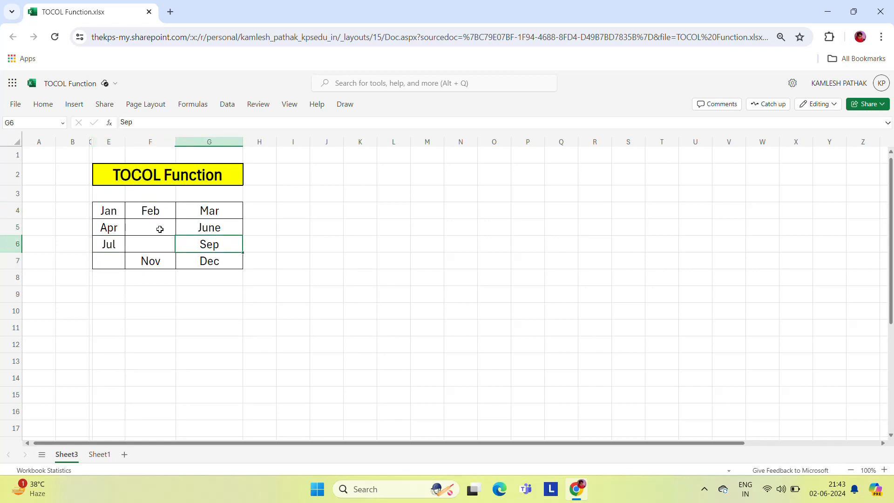
{"action": "key", "text": "Up"}
{"action": "key", "text": "Up"}
{"action": "key", "text": "Delete"}
{"action": "key", "text": "Left"}
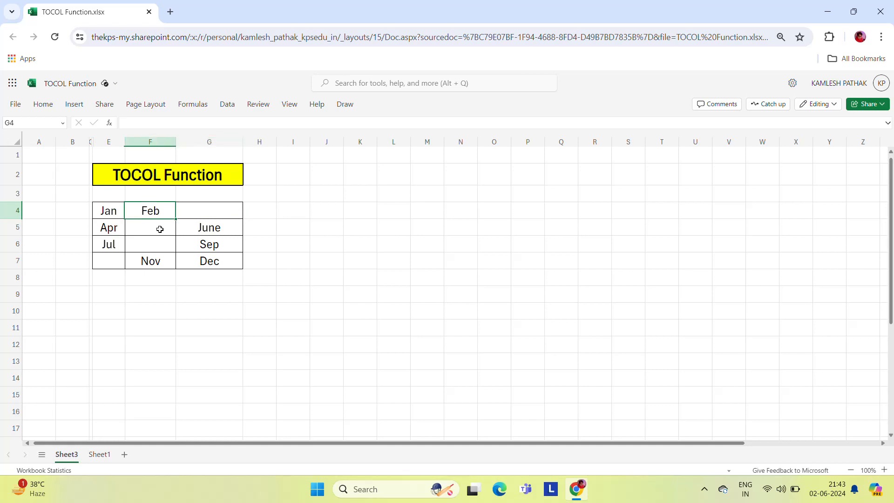
{"action": "key", "text": "Left"}
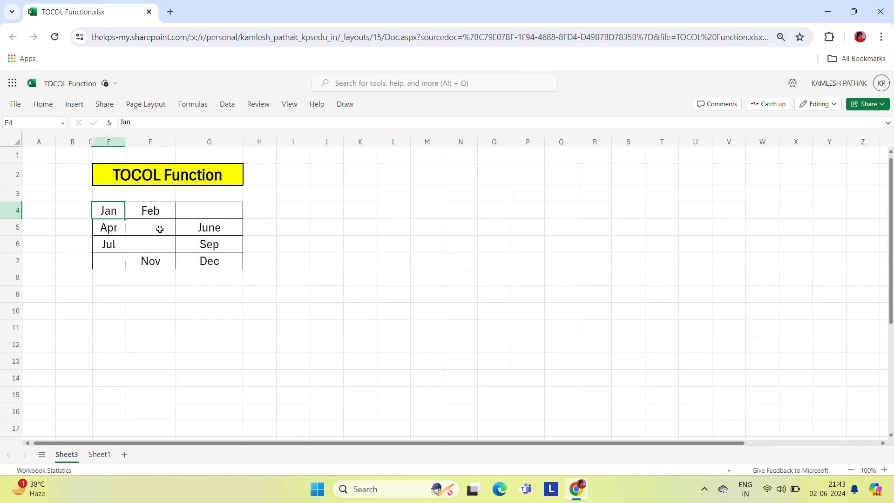
{"action": "key", "text": "Right"}
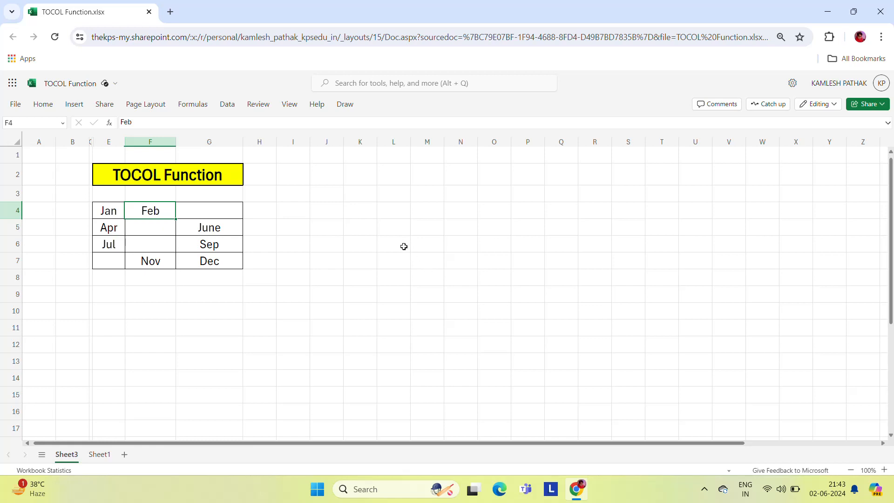
Step: Enter =TOCOL(E4:G7,0) in cell K4 to stack the table while keeping all values, including blanks
{"action": "left_click", "coordinate": [359, 218]}
{"action": "type", "text": "=to"}
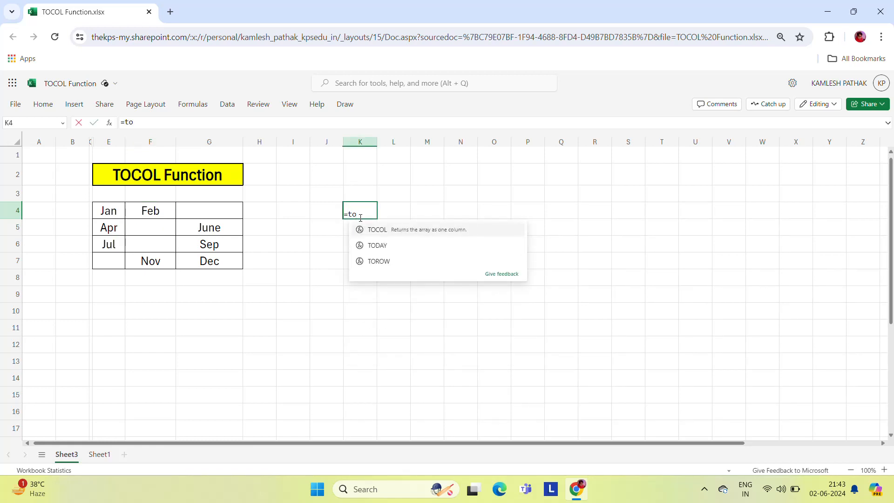
{"action": "key", "text": "Tab"}
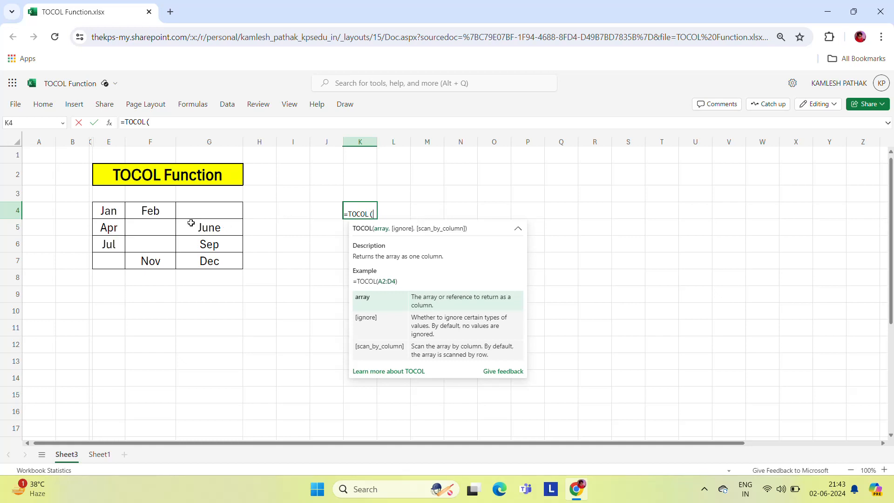
{"action": "left_click", "coordinate": [108, 214]}
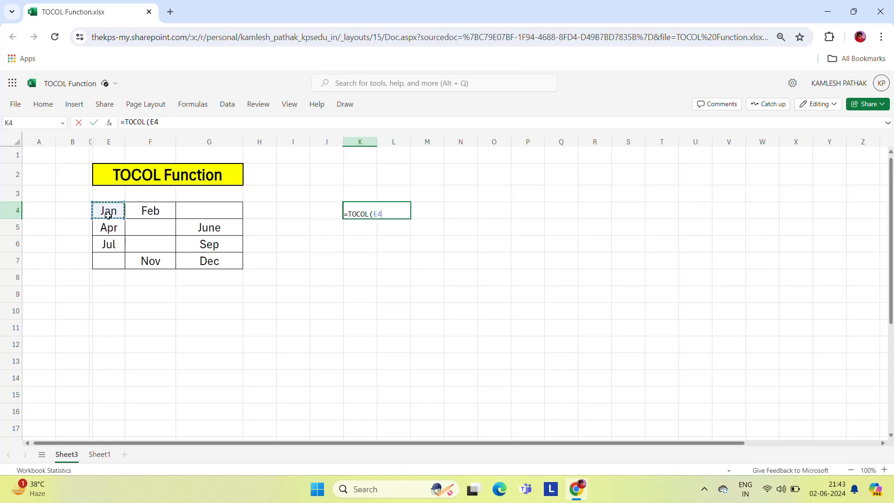
{"action": "key", "text": "shift+Right"}
{"action": "key", "text": "shift+Right"}
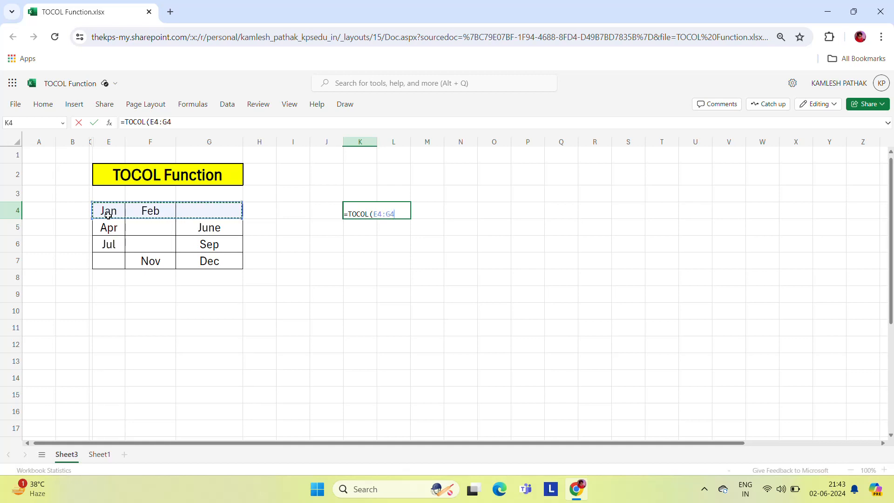
{"action": "key", "text": "shift+Down"}
{"action": "key", "text": "shift+Down"}
{"action": "key", "text": "shift+Down"}
{"action": "key", "text": "shift+Down"}
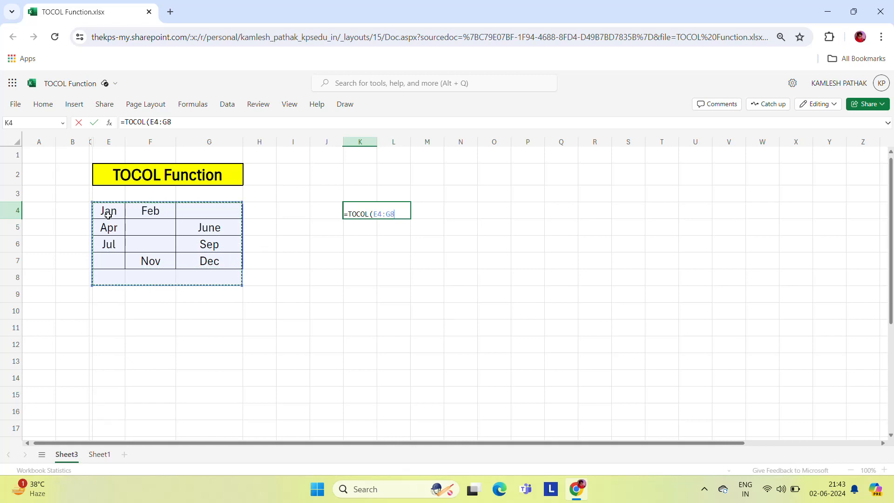
{"action": "key", "text": "shift+Up"}
{"action": "type", "text": ","}
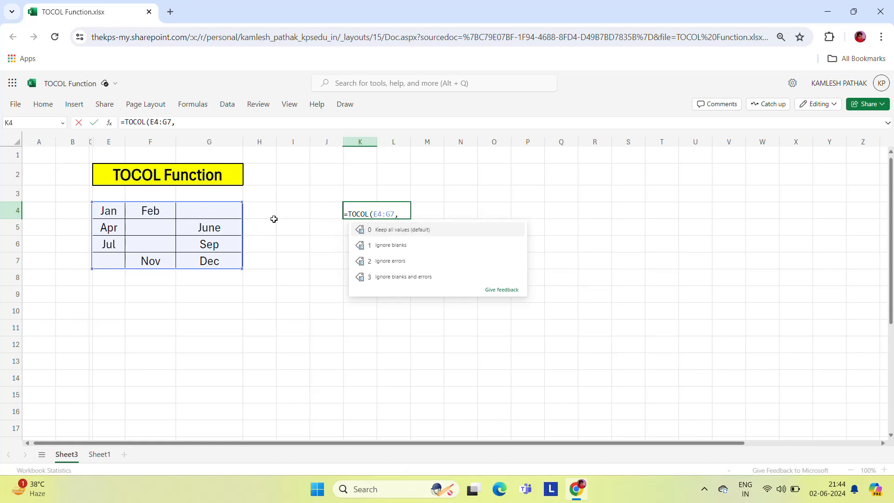
{"action": "type", "text": "0"}
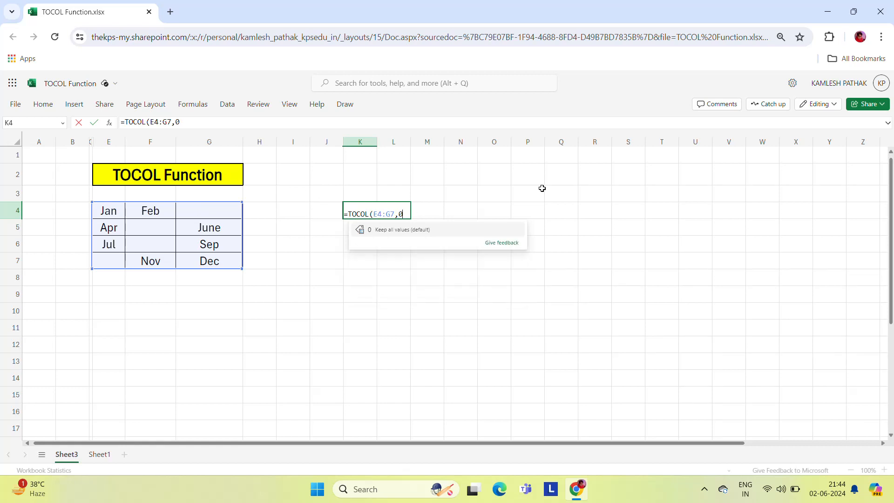
{"action": "key", "text": "ctrl+Return"}
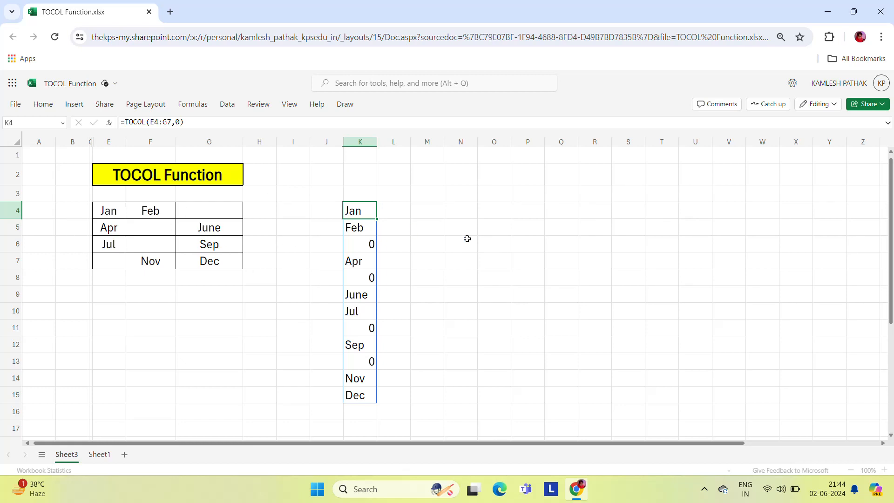
Step: Clear the existing formula from K4 and begin a new TOCOL formula there with the month table E4:G7 as its array
{"action": "key", "text": "Delete"}
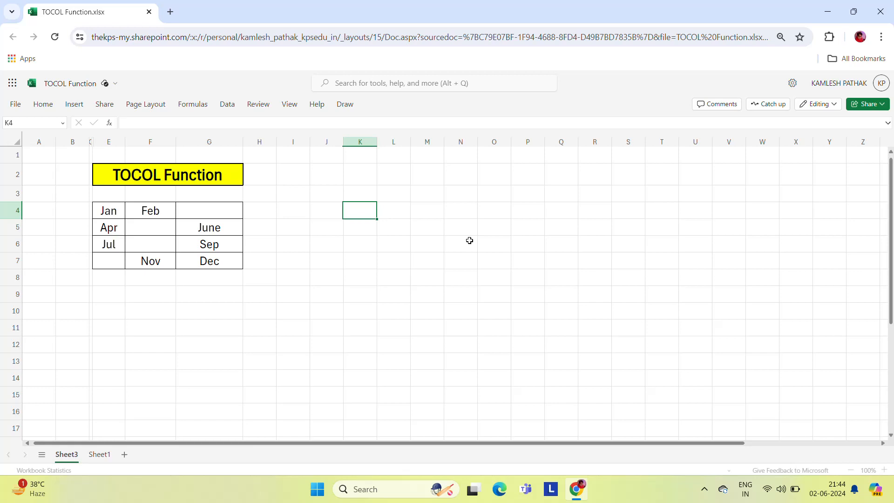
{"action": "type", "text": "=to"}
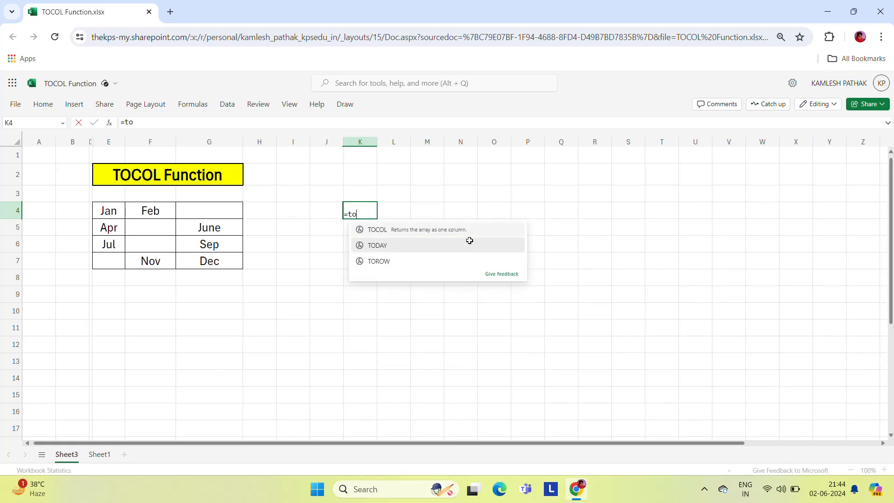
{"action": "key", "text": "Tab"}
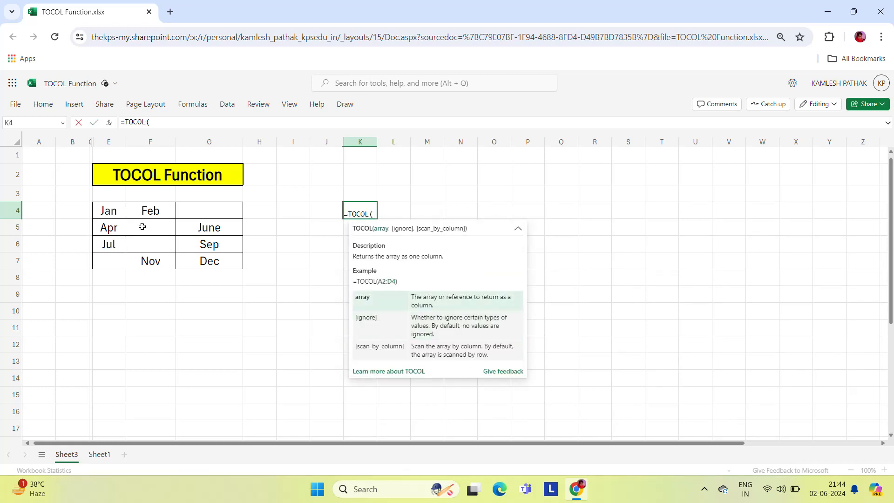
{"action": "left_click", "coordinate": [106, 210]}
{"action": "key", "text": "shift+Right"}
{"action": "key", "text": "shift+Right"}
{"action": "key", "text": "shift+Right"}
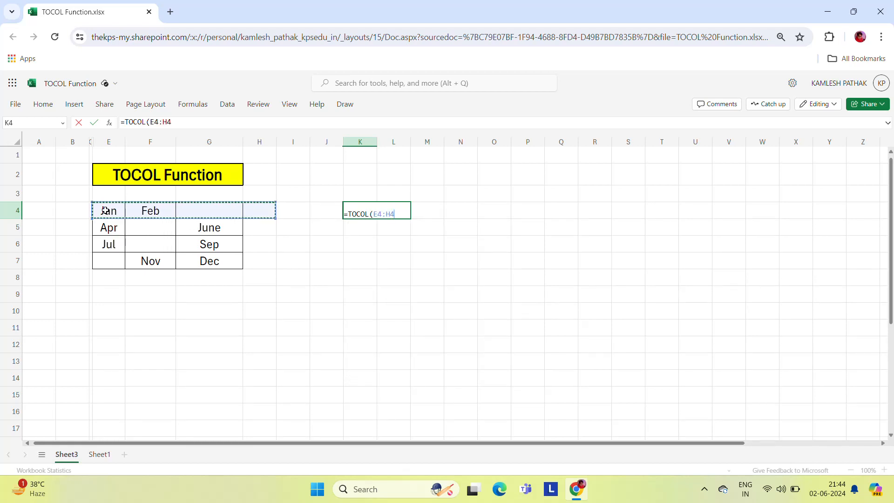
{"action": "key", "text": "shift+Left"}
{"action": "key", "text": "shift+Down"}
{"action": "key", "text": "shift+Down"}
{"action": "key", "text": "shift+Down"}
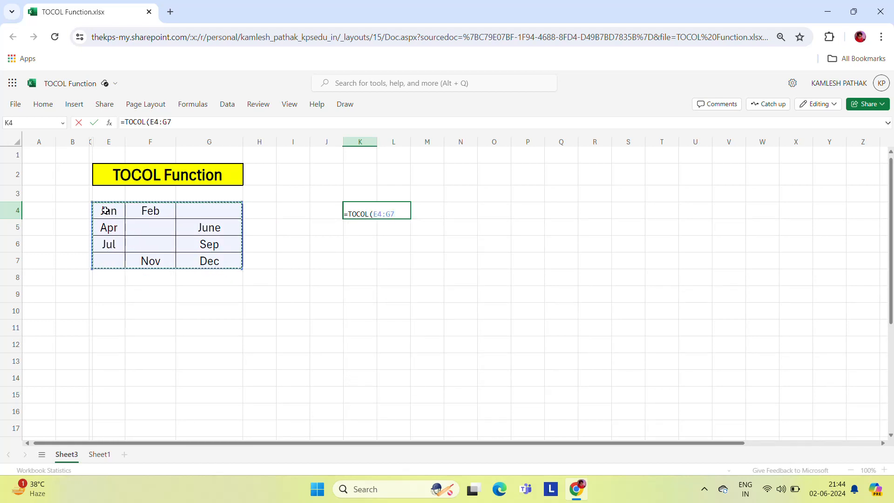
Step: Complete the K4 formula as =TOCOL(E4:G7,1), using ignore option 1 to leave out blank cells
{"action": "type", "text": ","}
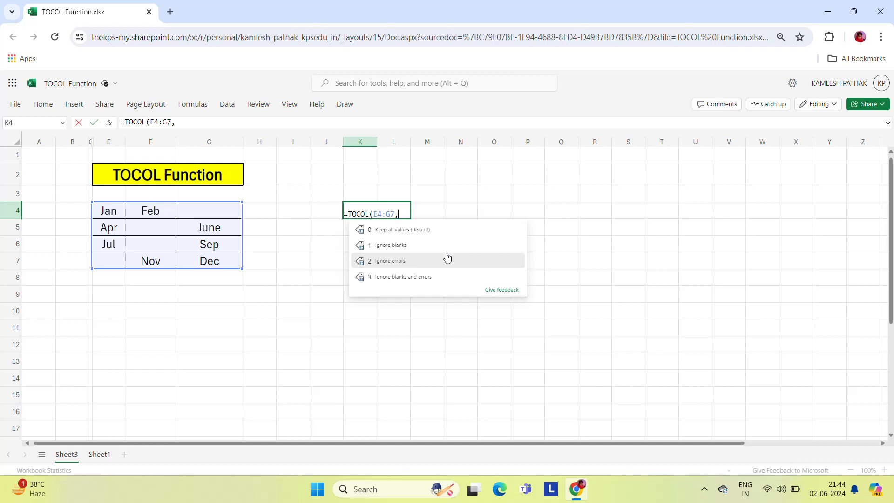
{"action": "type", "text": "1"}
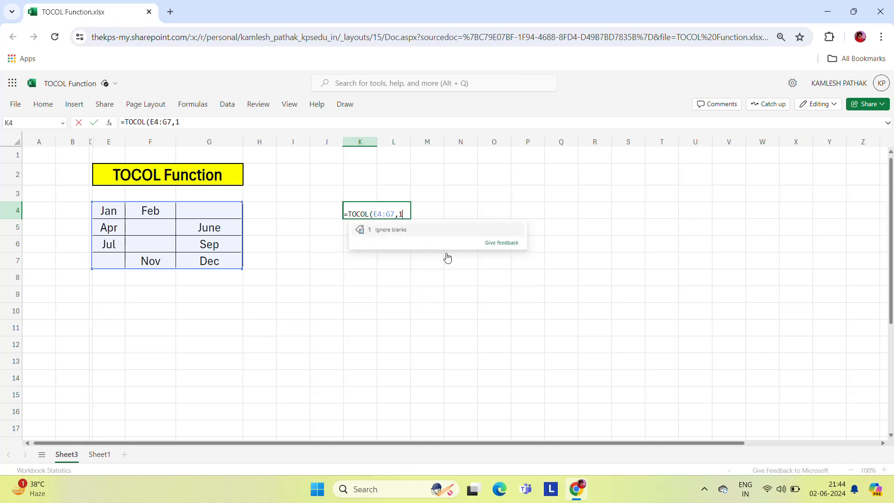
{"action": "type", "text": ")"}
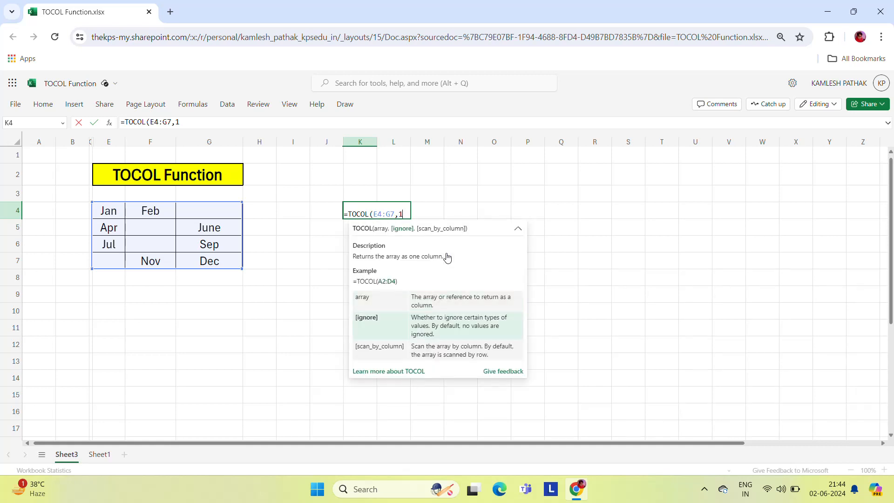
{"action": "key", "text": "Return"}
{"action": "key", "text": "Up"}
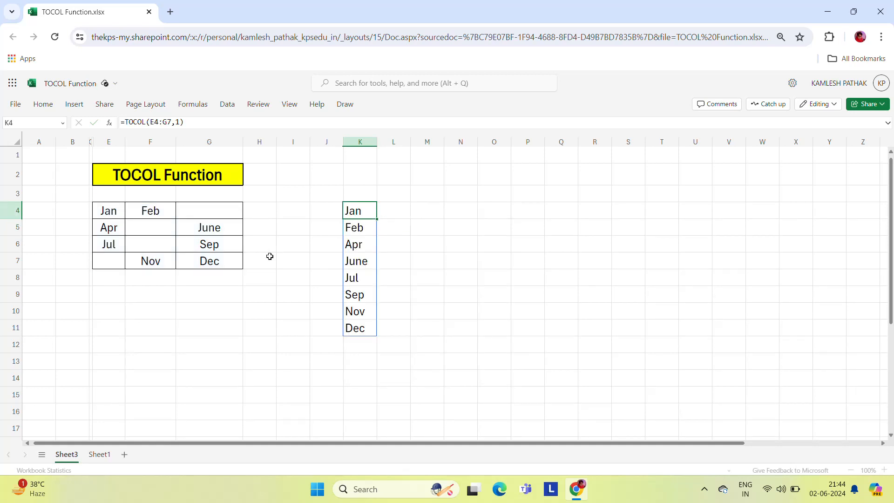
Step: Compare the filled and blank cells of the month table with the entries in the stacked column K4:K11
{"action": "left_click", "coordinate": [147, 212]}
{"action": "left_click", "coordinate": [201, 211]}
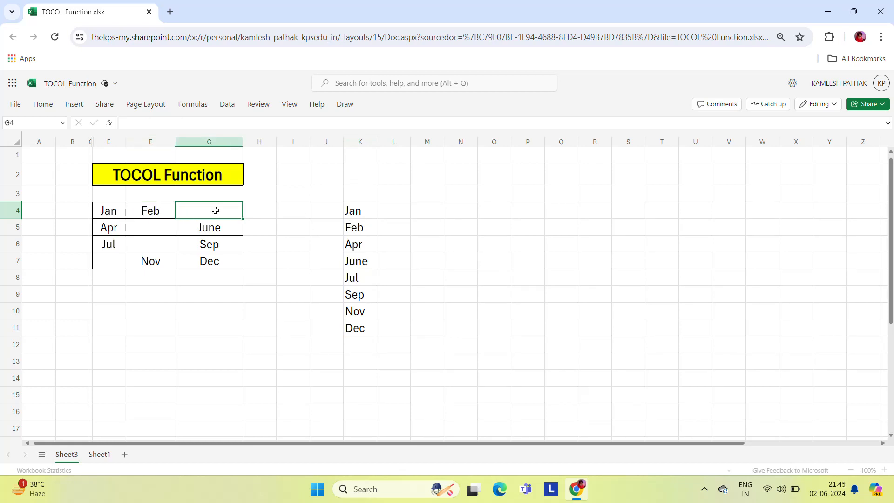
{"action": "left_click", "coordinate": [123, 211]}
{"action": "left_click", "coordinate": [137, 210]}
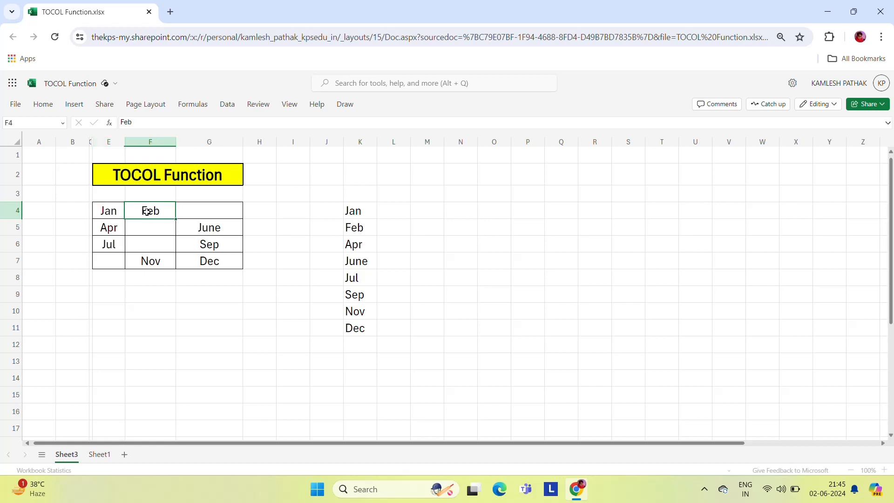
{"action": "left_click", "coordinate": [108, 229]}
{"action": "left_click_drag", "start_coordinate": [226, 232], "coordinate": [168, 258]}
{"action": "left_click", "coordinate": [218, 261]}
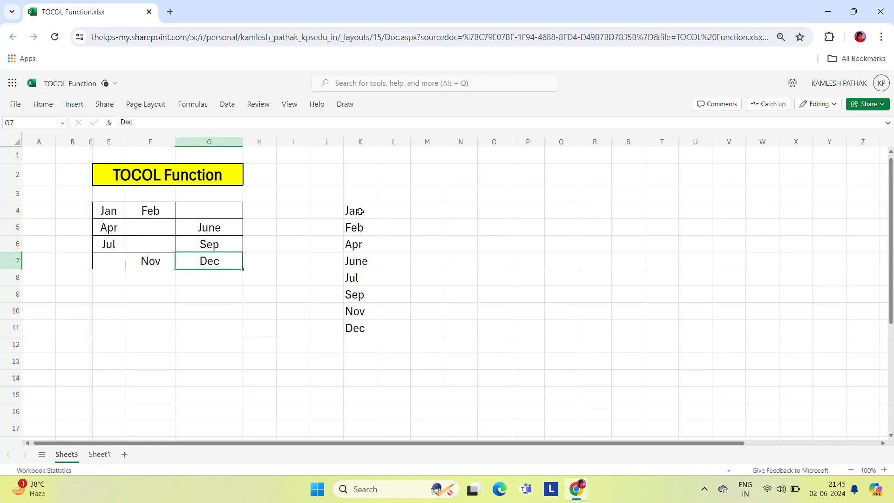
{"action": "left_click", "coordinate": [355, 228]}
{"action": "left_click", "coordinate": [358, 245]}
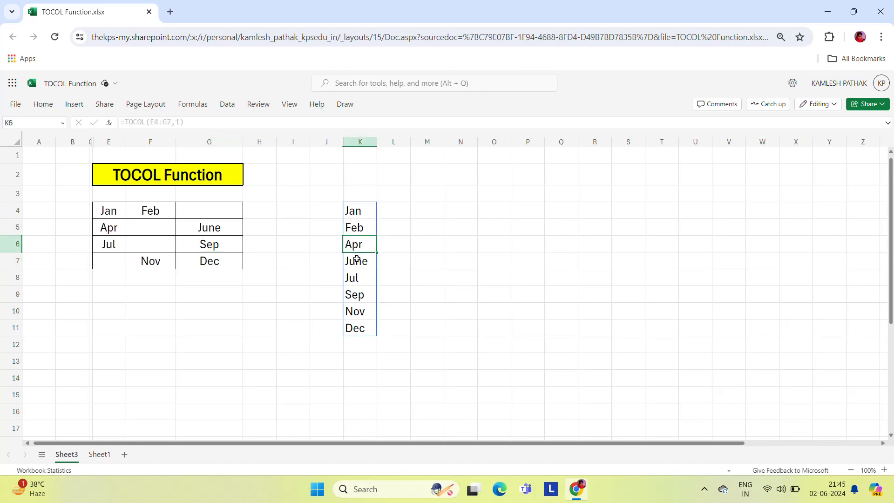
{"action": "left_click", "coordinate": [356, 261]}
{"action": "left_click", "coordinate": [353, 279]}
{"action": "left_click", "coordinate": [354, 294]}
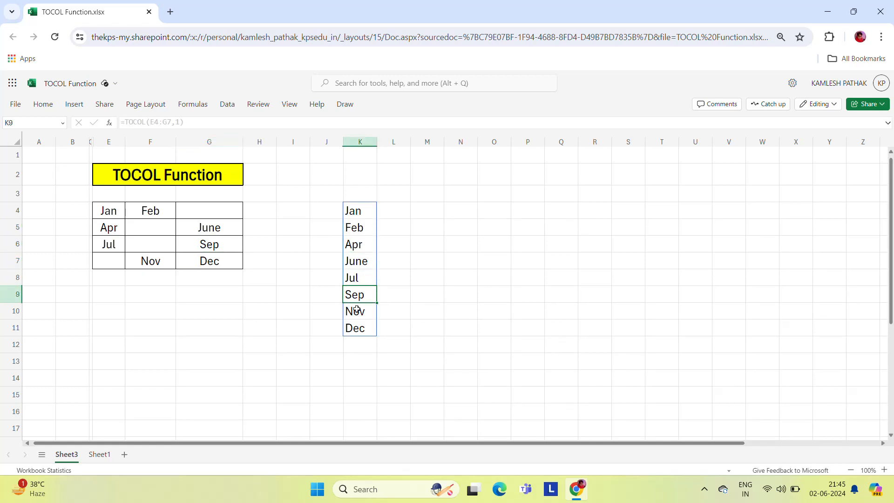
{"action": "left_click", "coordinate": [357, 309]}
{"action": "left_click", "coordinate": [359, 329]}
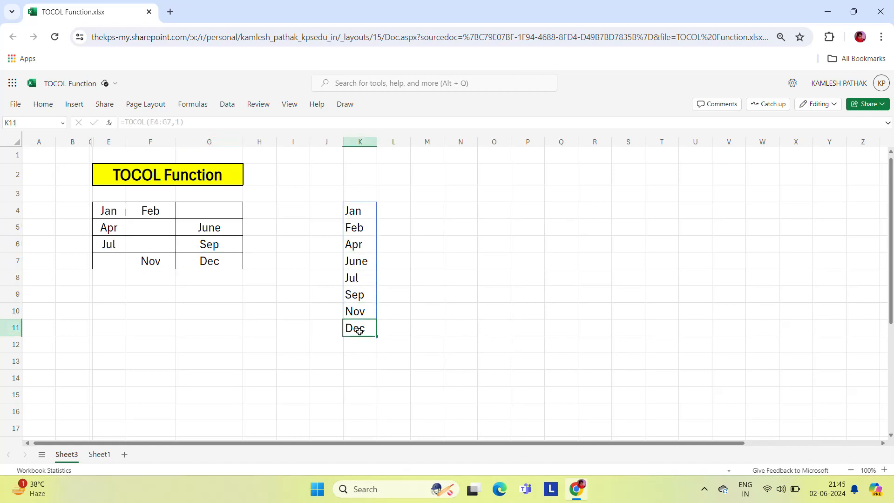
{"action": "left_click", "coordinate": [403, 210]}
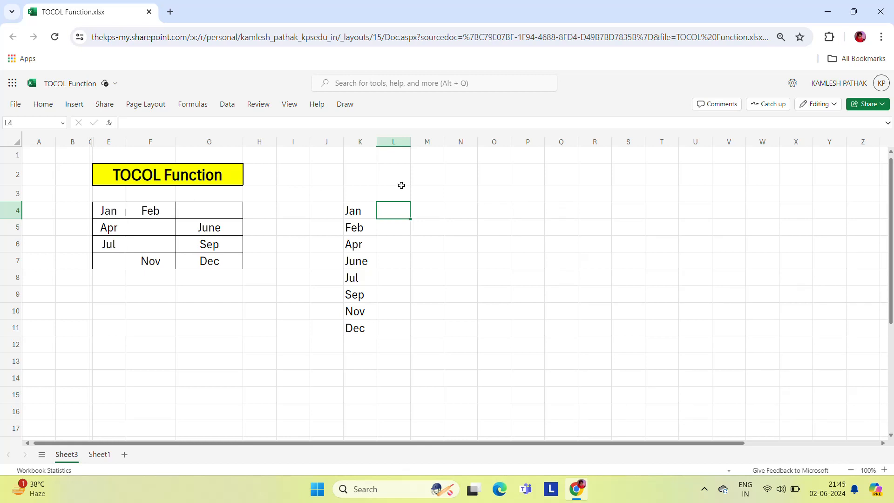
{"action": "left_click", "coordinate": [357, 210]}
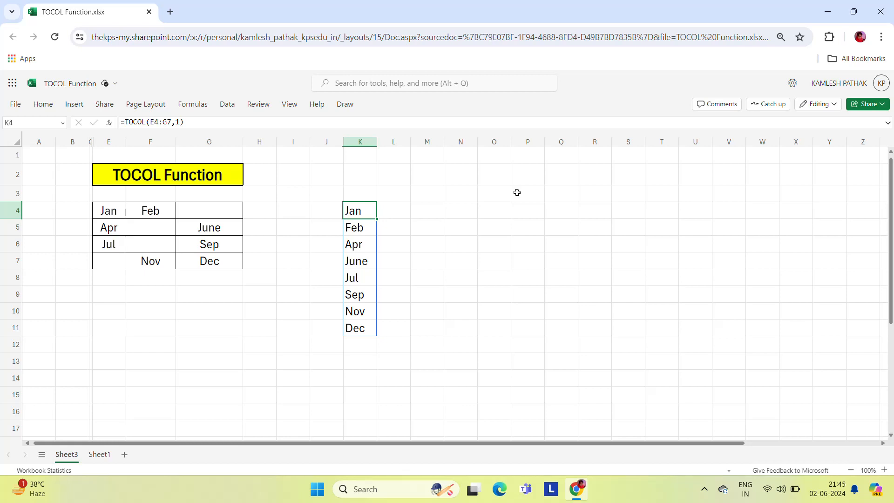
{"action": "key", "text": "Up"}
{"action": "key", "text": "Up"}
{"action": "key", "text": "Up"}
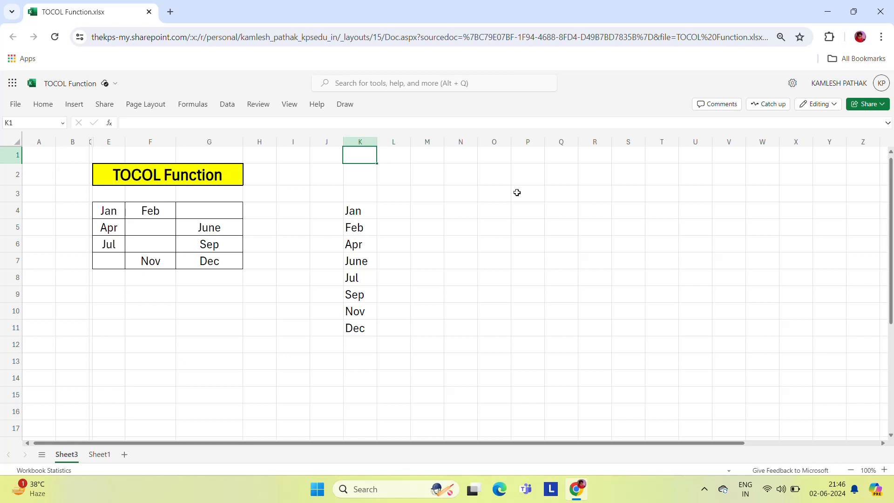
{"action": "left_click", "coordinate": [705, 489]}
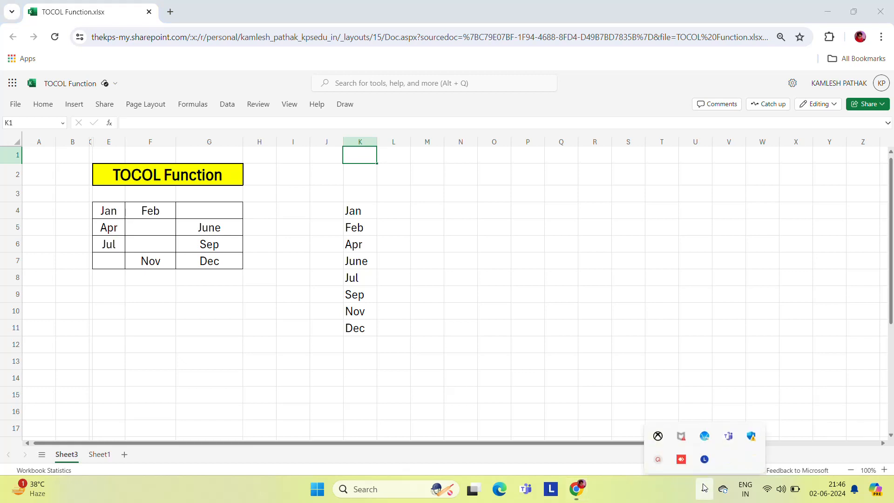